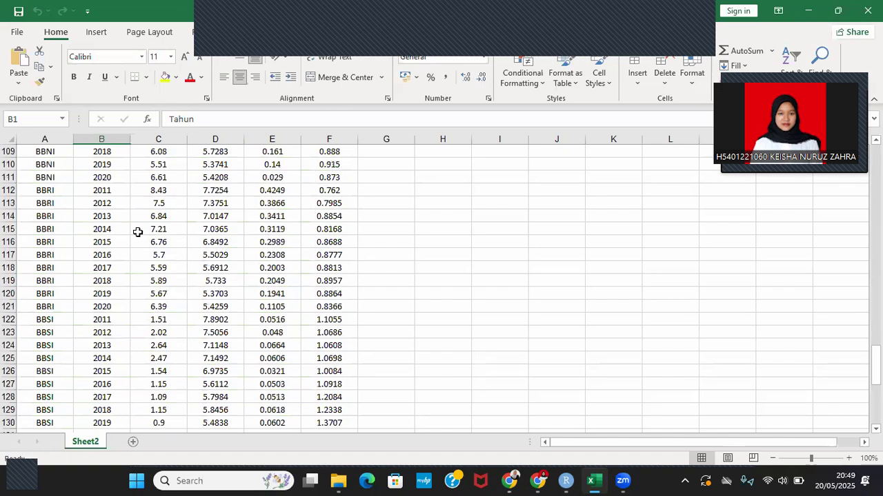
- Look through the bank panel data rows in Sheet2, ending at the header row
scroll(152, 231, down, 9)
scroll(166, 230, up, 15)
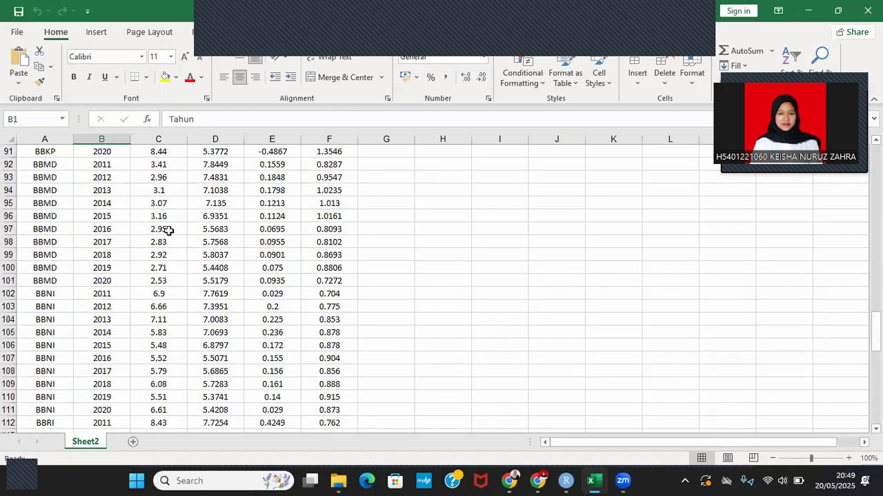
scroll(177, 230, up, 20)
scroll(178, 227, up, 9)
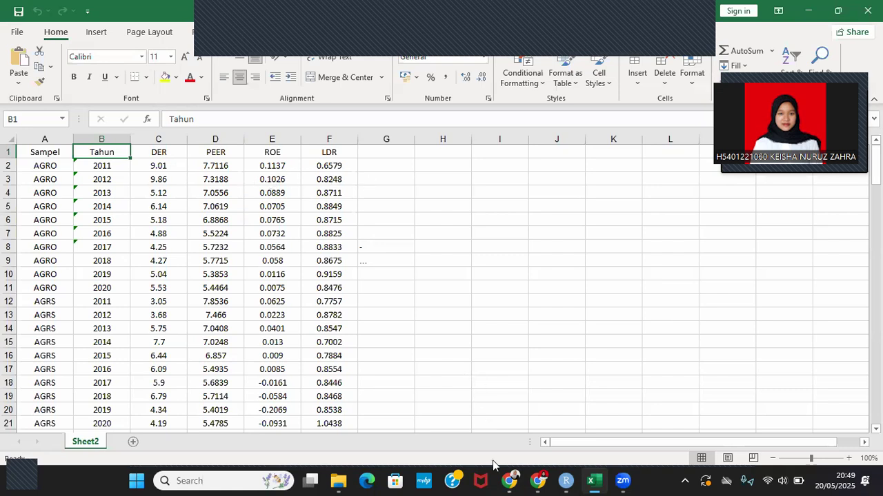
- Switch to RStudio and choose the Excel file "data demo panel dinamis" from Downloads for a dataset import
click(565, 481)
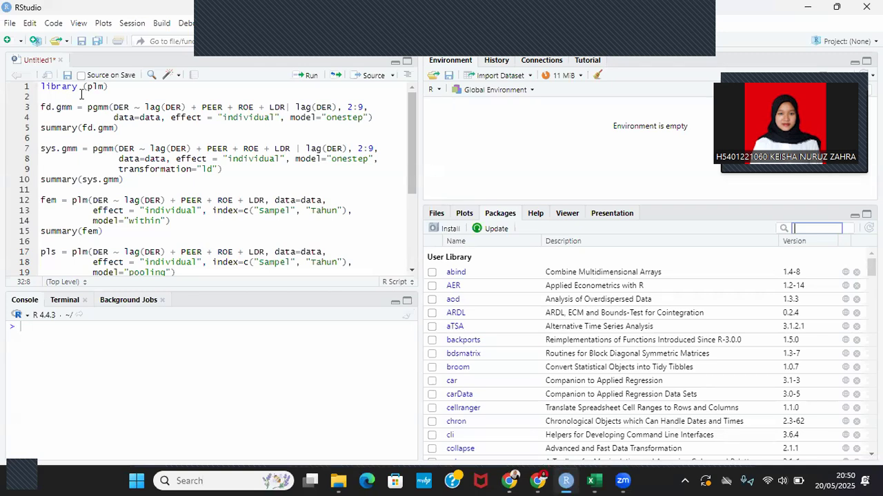
click(225, 28)
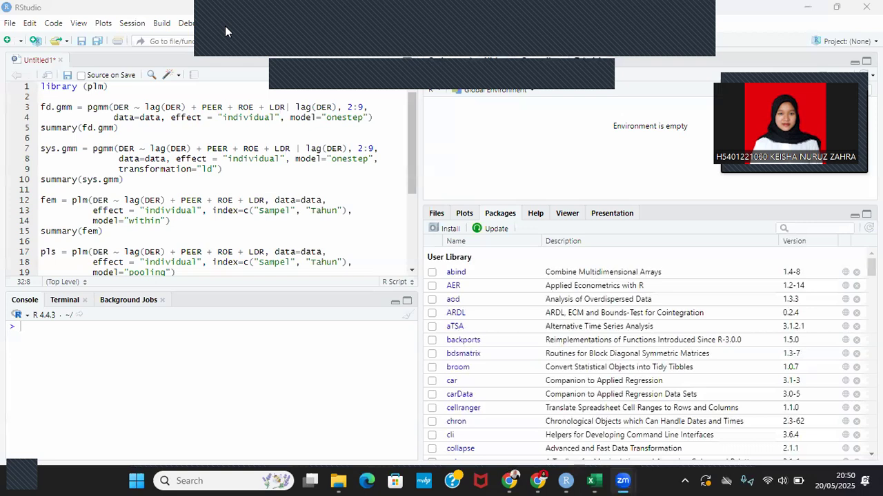
click(10, 24)
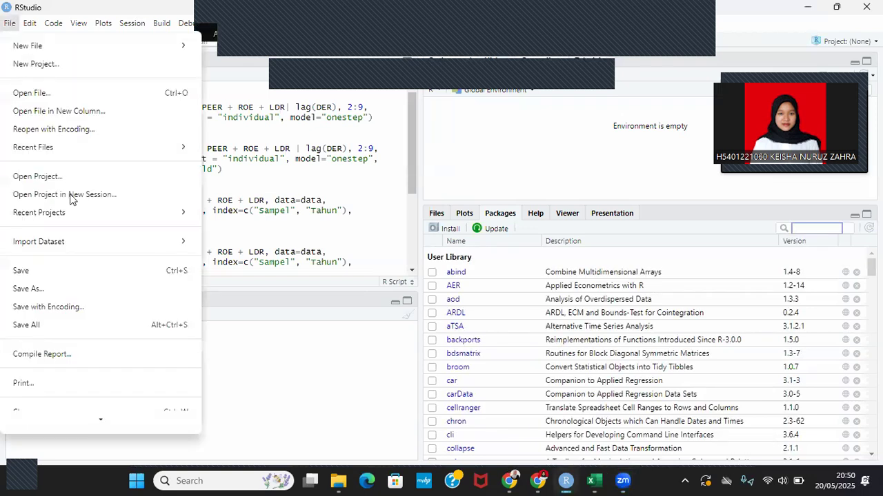
mouse_move(194, 243)
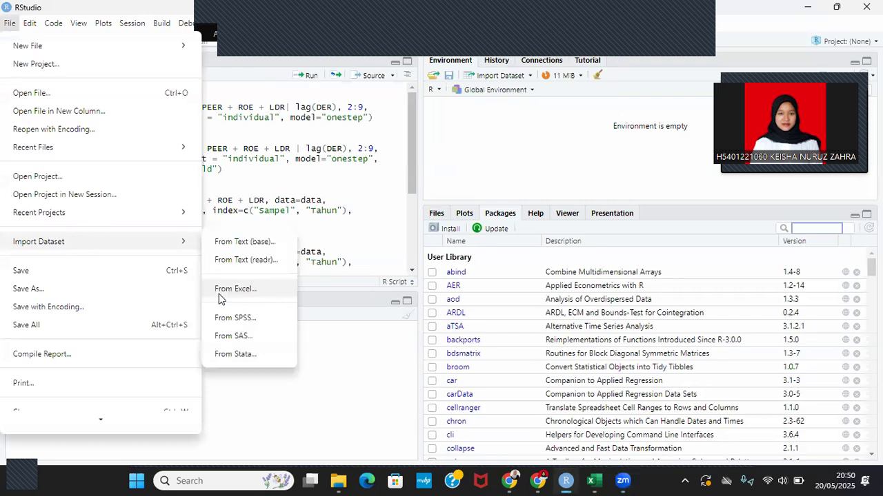
click(222, 287)
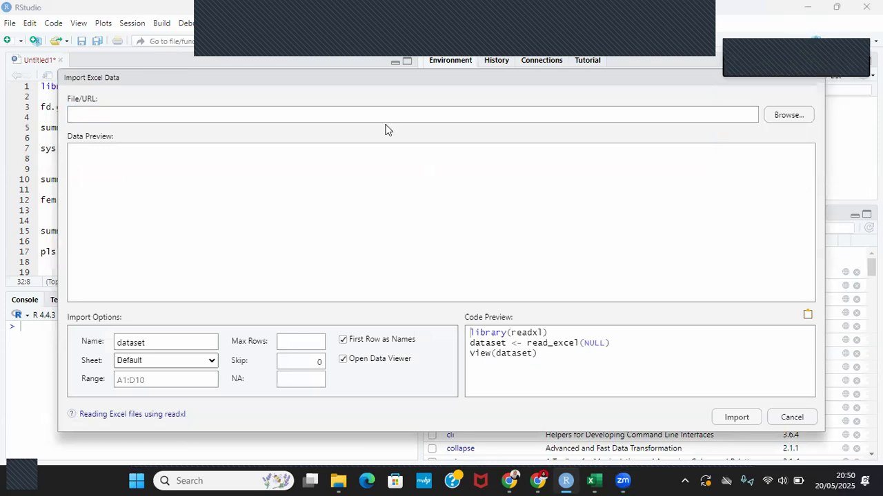
click(88, 208)
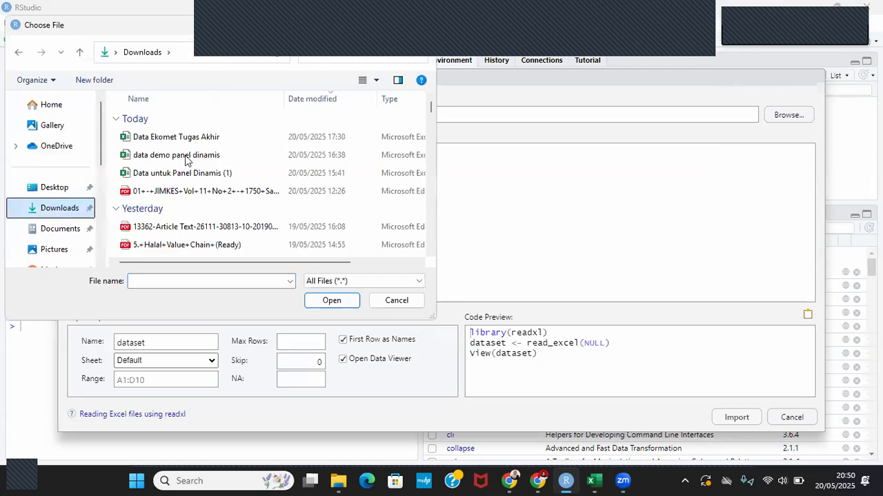
click(188, 156)
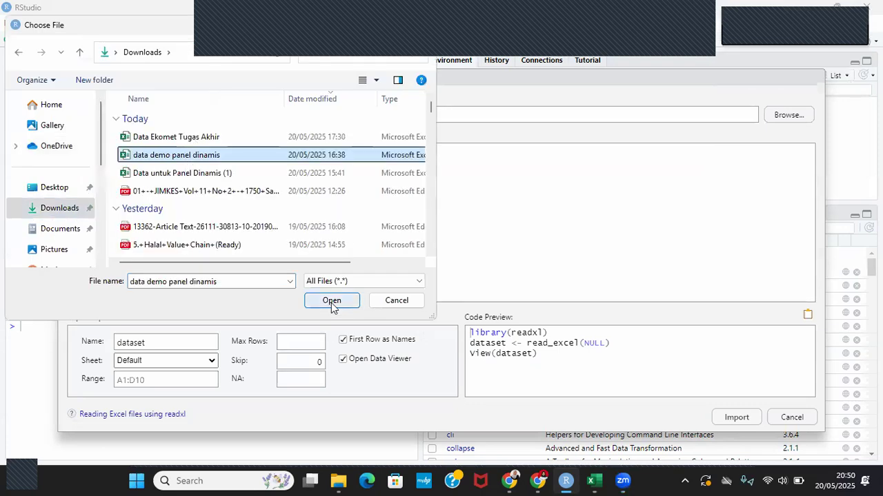
click(331, 303)
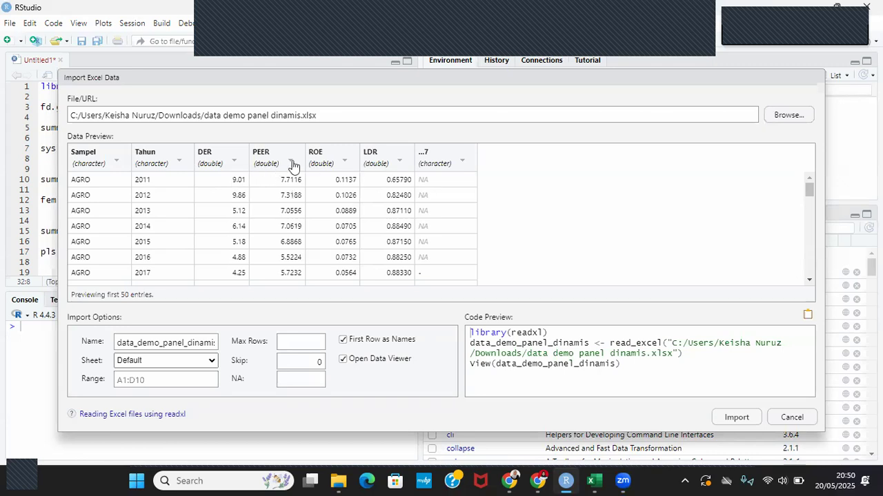
- Set the unnamed seventh column to be skipped, name the dataset "data", and import it
click(461, 165)
click(445, 251)
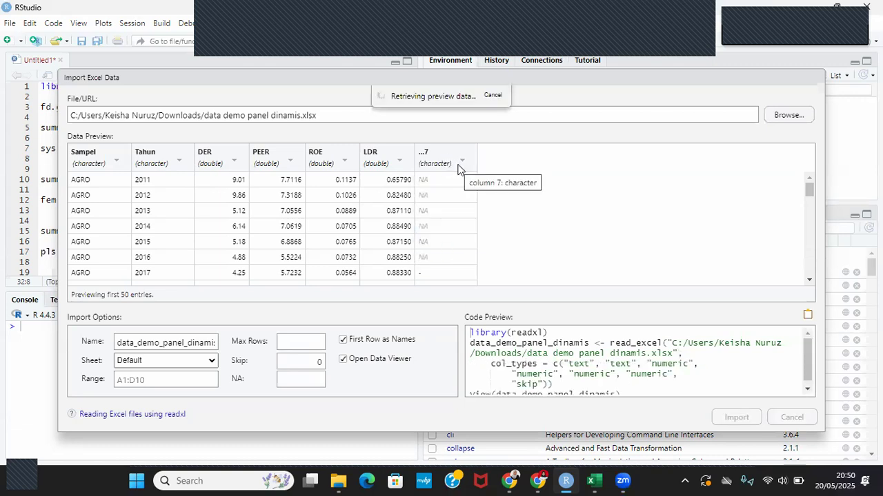
click(130, 343)
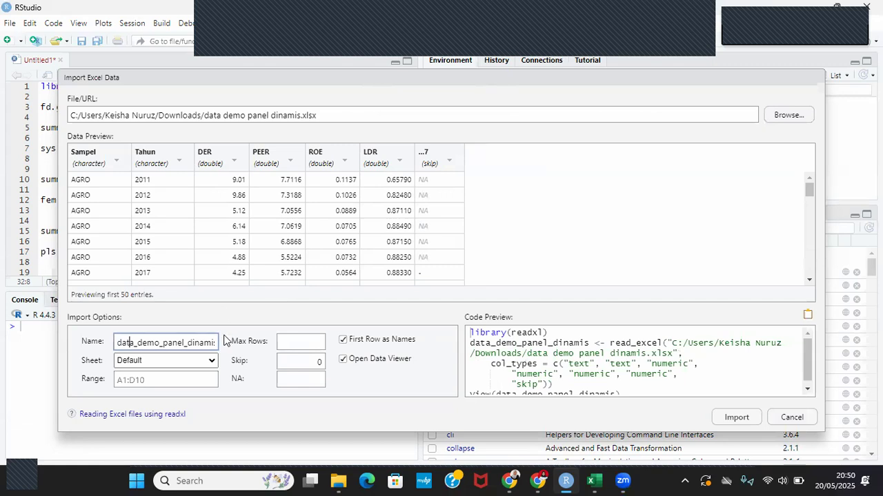
key(ctrl+a)
text(d)
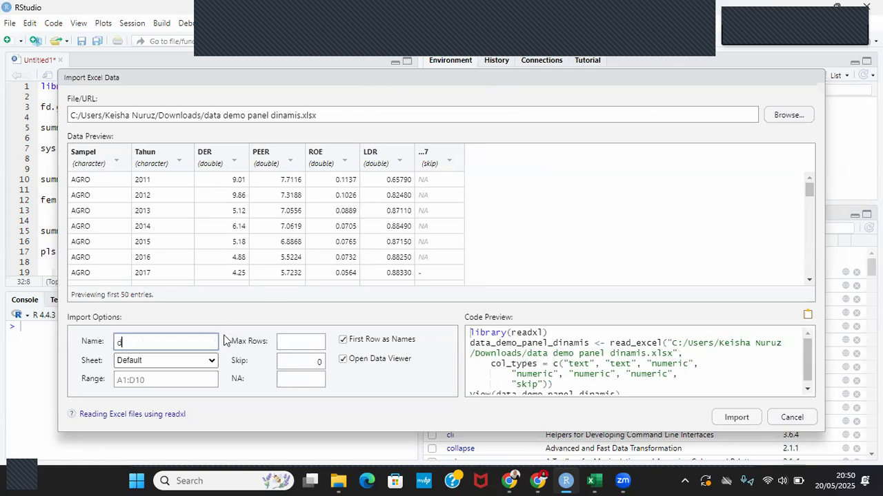
text(ata)
click(736, 418)
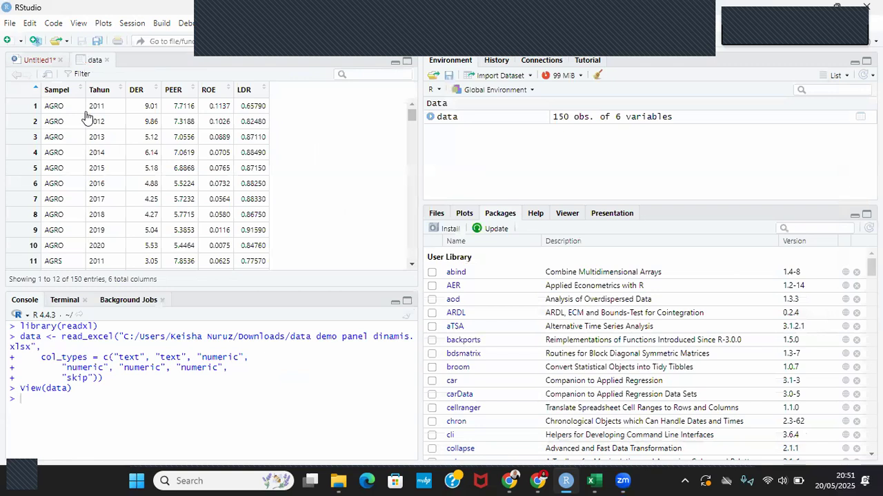
- Return to the Untitled1 script, find the plm package in the user library, and load it
click(52, 62)
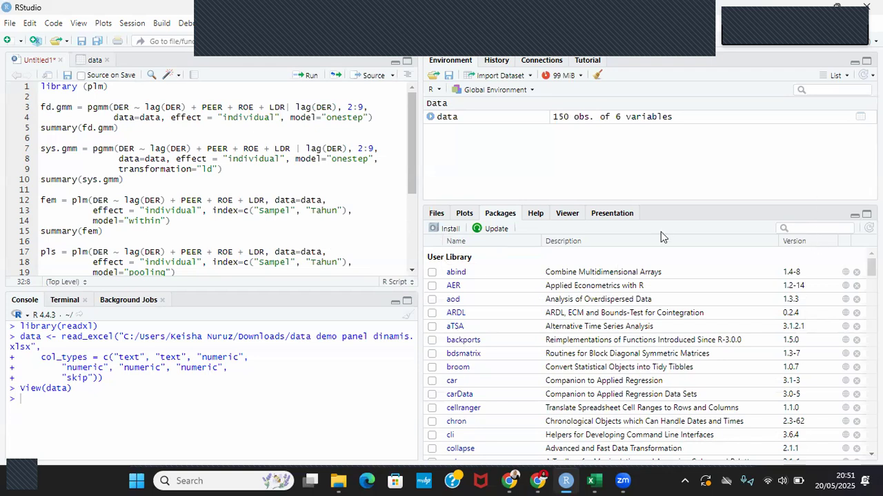
click(799, 230)
text(plm)
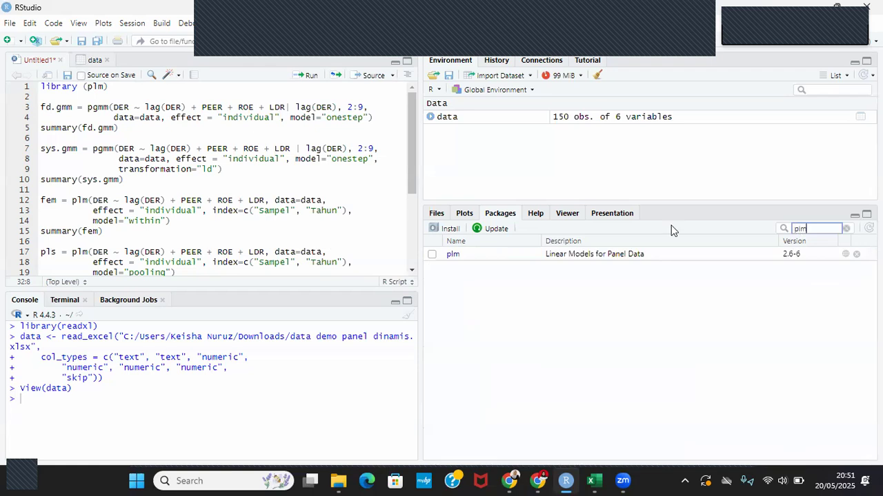
click(431, 254)
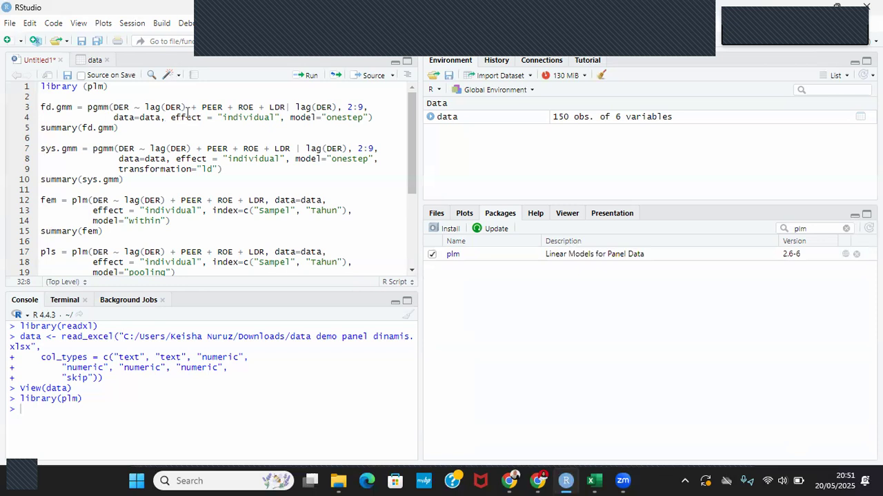
- Run the fd.gmm one-step pgmm model with its summary (lines 3 to 5) and review the output
click(41, 108)
shift+click(125, 128)
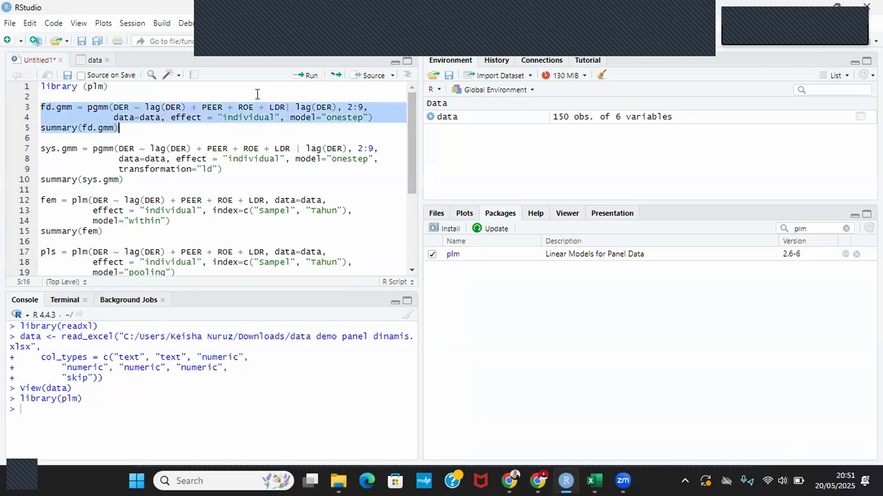
click(293, 78)
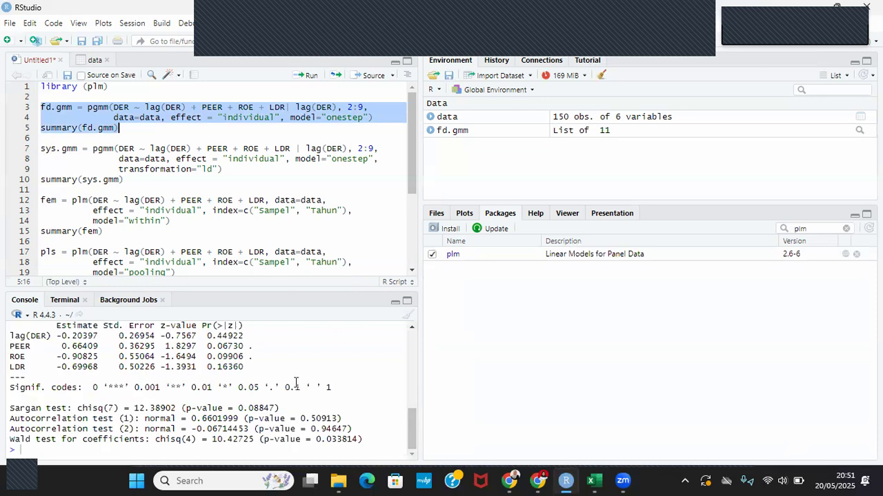
scroll(296, 383, up, 3)
scroll(296, 382, up, 1)
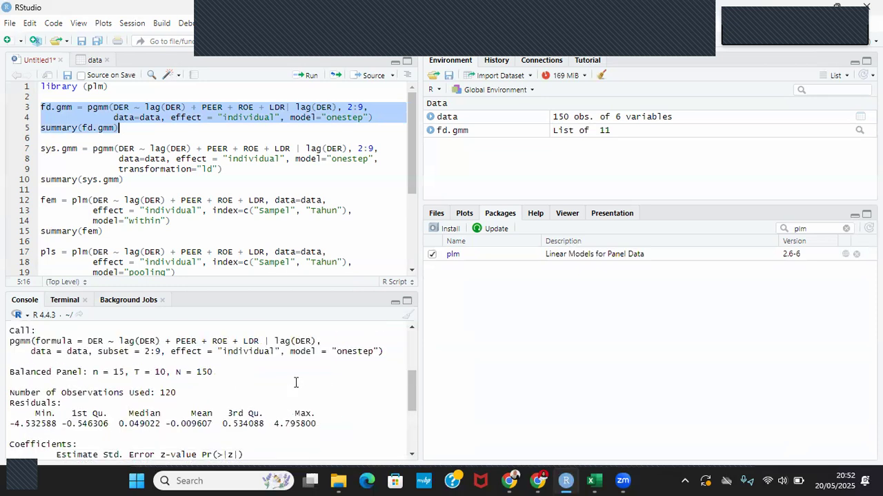
scroll(296, 383, down, 2)
scroll(296, 383, down, 3)
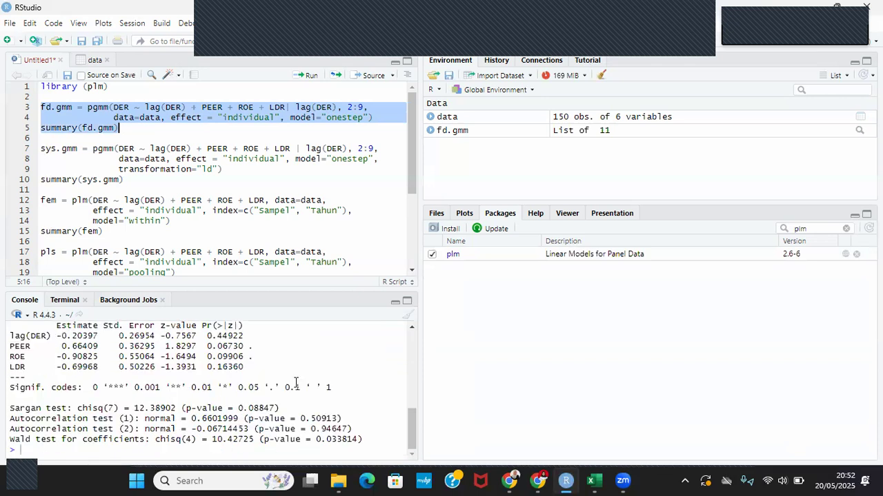
scroll(298, 385, up, 3)
scroll(298, 386, down, 2)
click(186, 241)
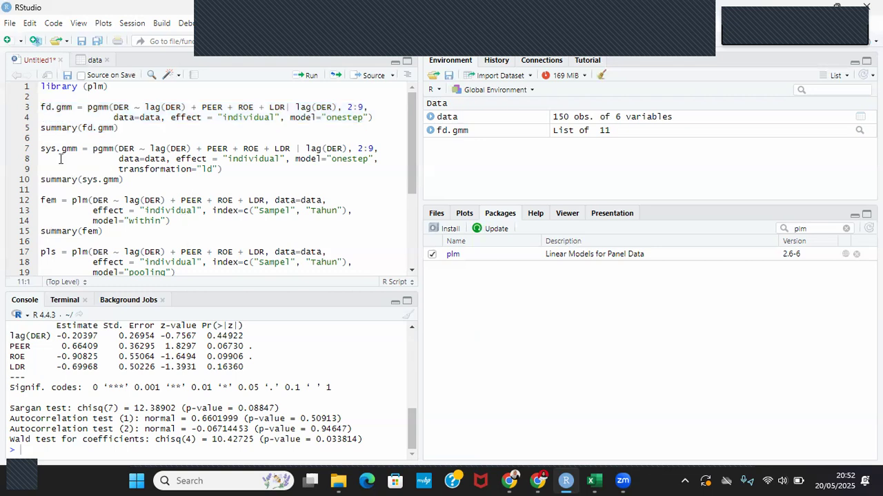
- Run the sys.gmm model with the "ld" transformation and its summary, and review the coefficients and tests
click(41, 149)
shift+click(68, 160)
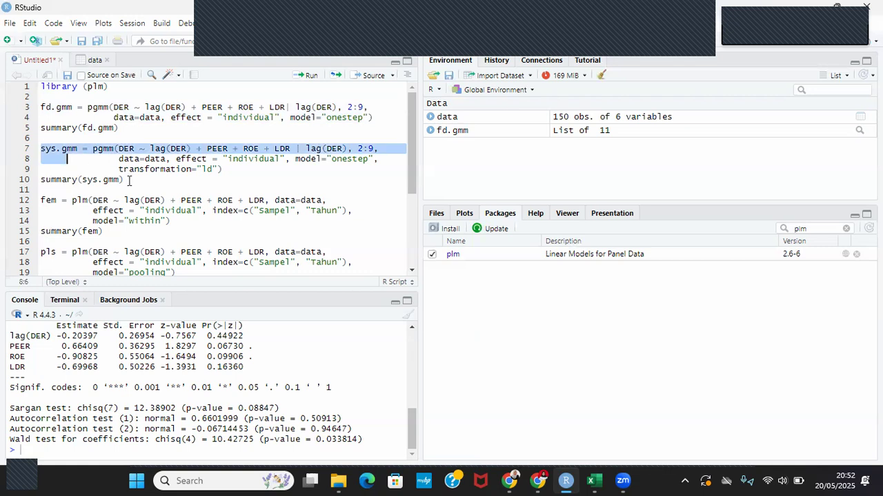
key(shift+Down)
key(shift+Down)
key(shift+End)
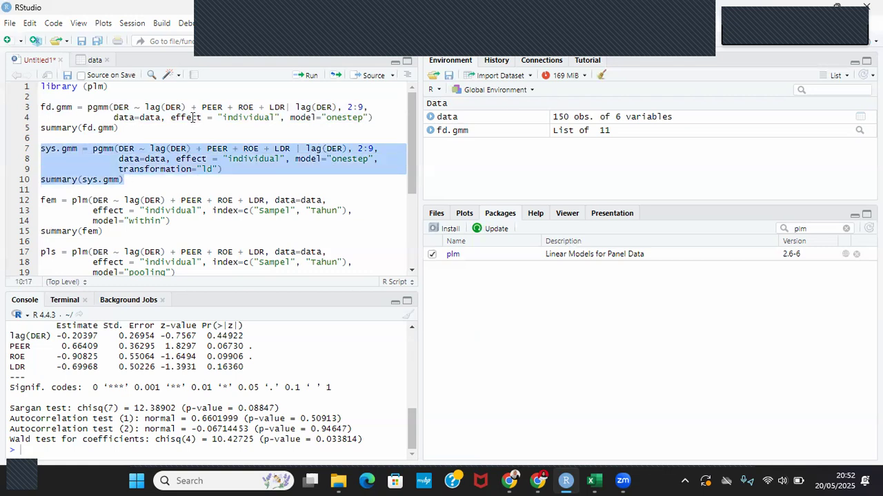
click(309, 76)
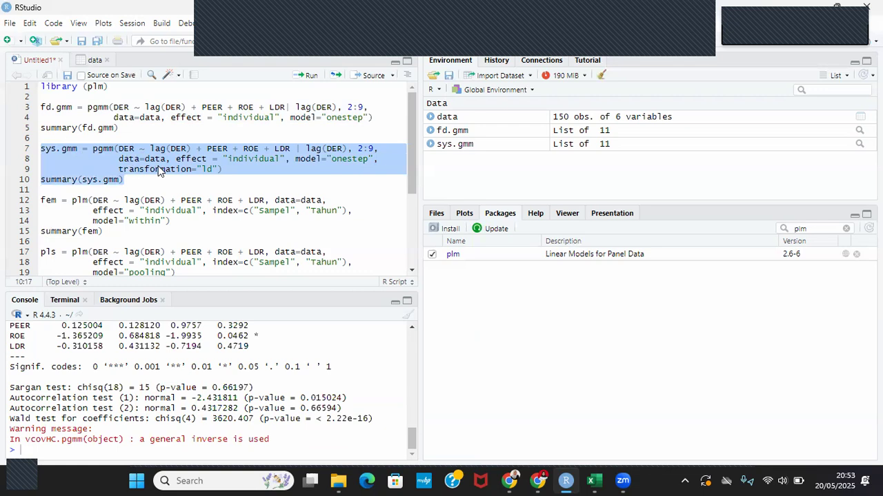
click(219, 169)
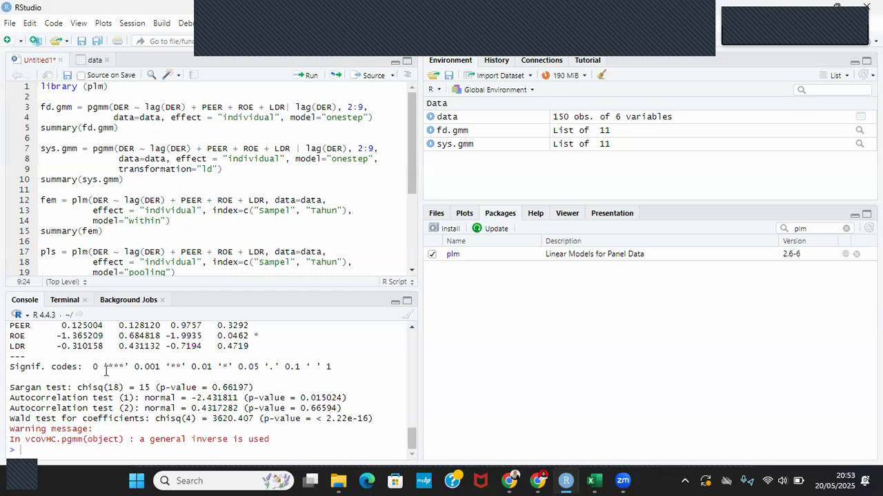
scroll(82, 369, up, 2)
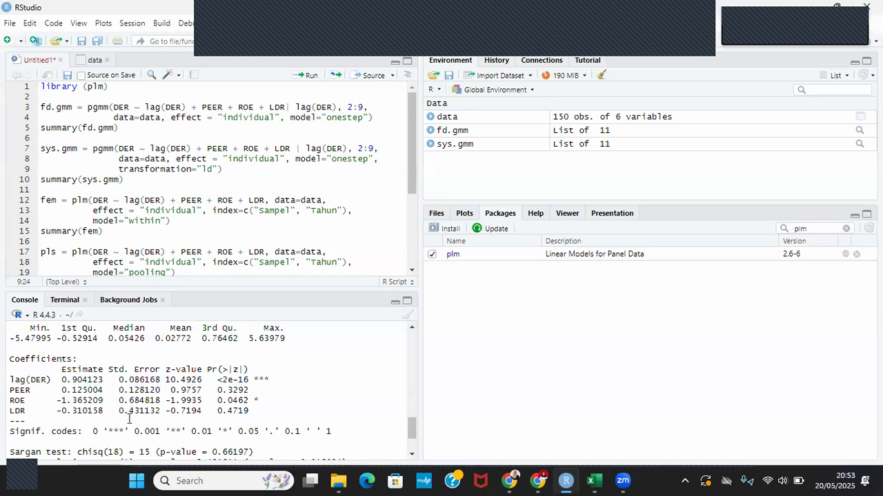
scroll(131, 414, down, 2)
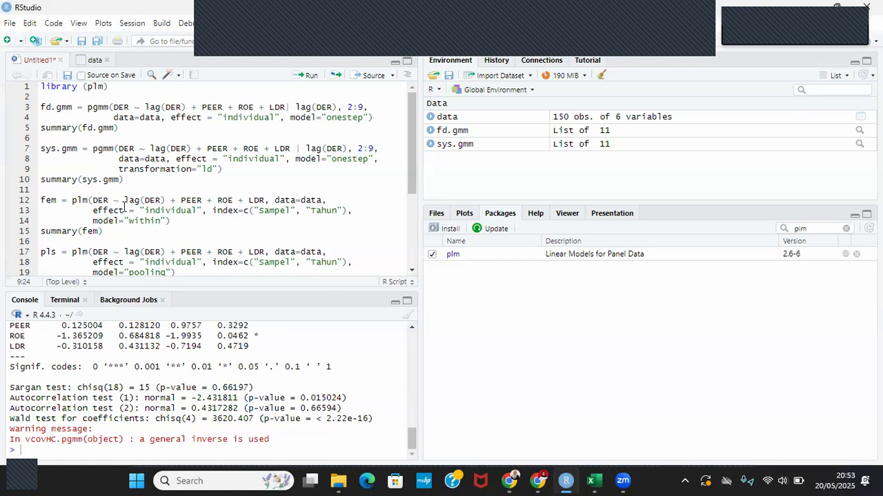
- Run the fem plm model with the "within" option and its summary, and review the residuals and coefficients
scroll(143, 210, down, 2)
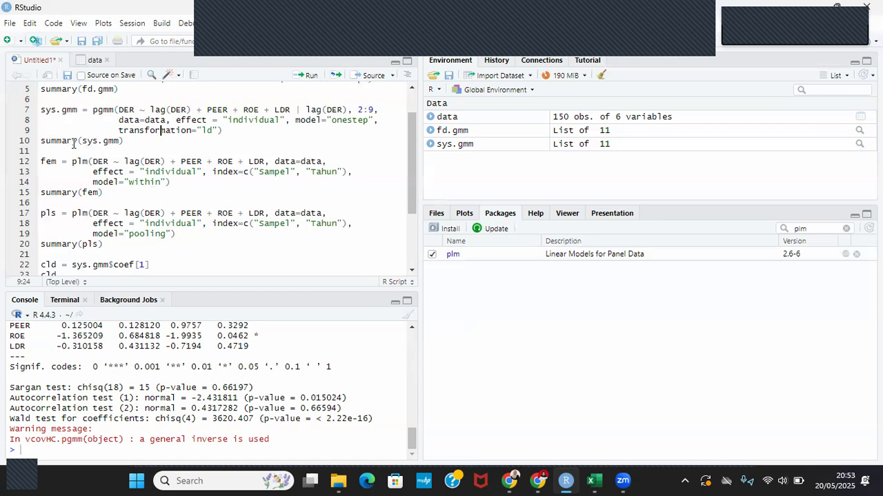
click(41, 162)
shift+click(88, 182)
key(shift+Down)
key(shift+End)
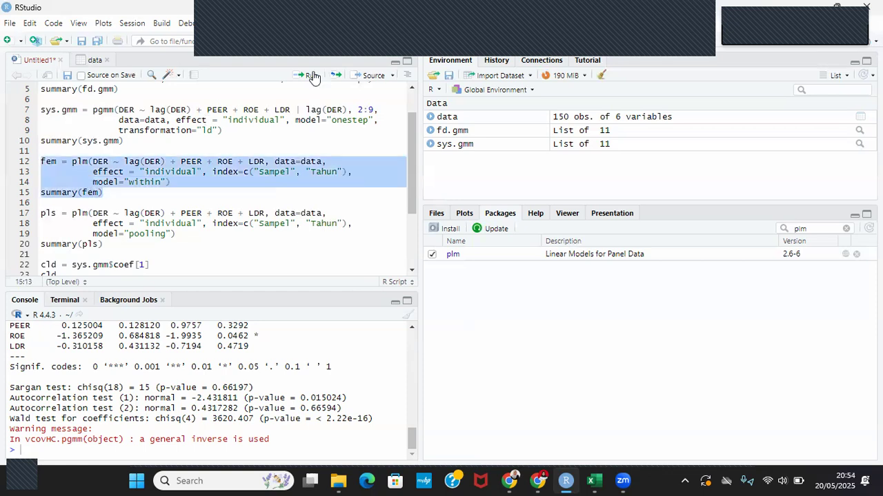
click(309, 76)
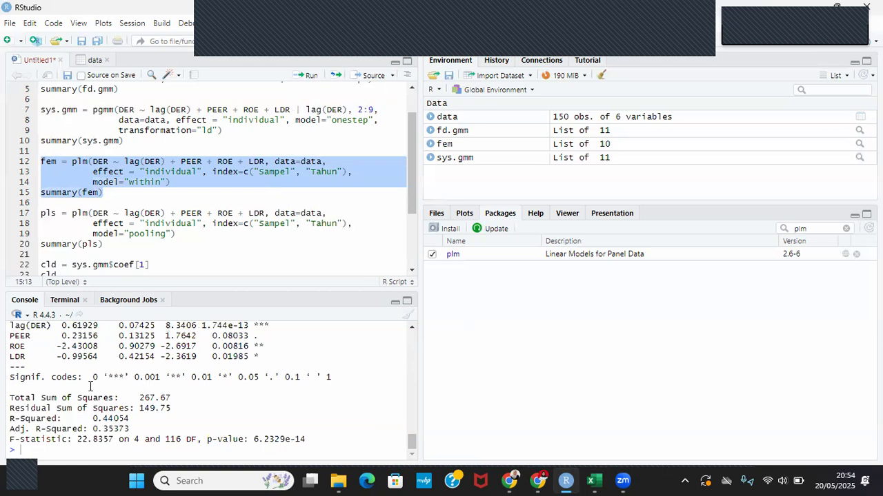
scroll(106, 408, up, 2)
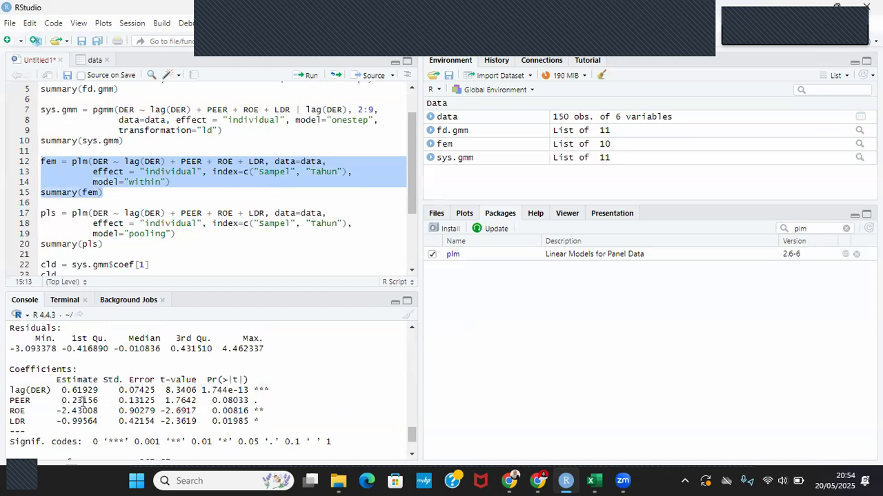
scroll(83, 400, down, 2)
scroll(83, 398, up, 2)
scroll(62, 133, up, 2)
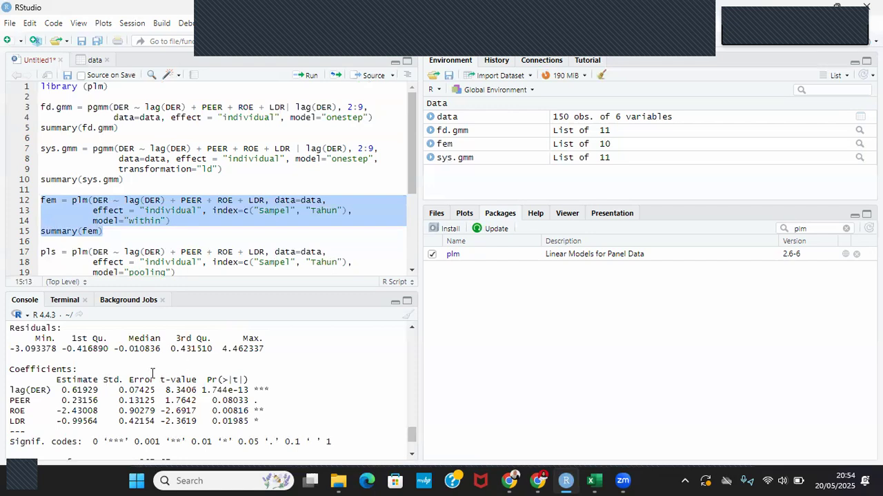
- Run the pls plm model with the "pooling" option and its summary (lines 17 to 20), and review the coefficients
click(235, 246)
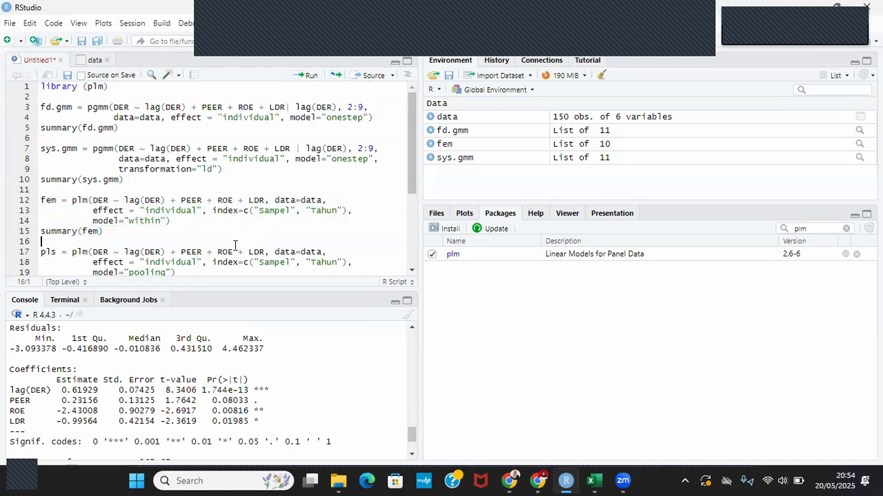
scroll(235, 245, down, 2)
scroll(233, 244, up, 2)
scroll(394, 258, down, 5)
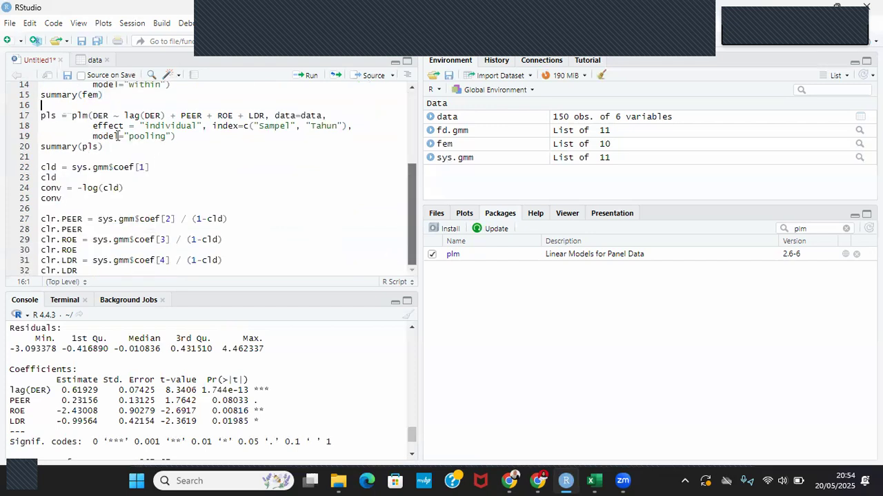
click(40, 116)
shift+click(105, 146)
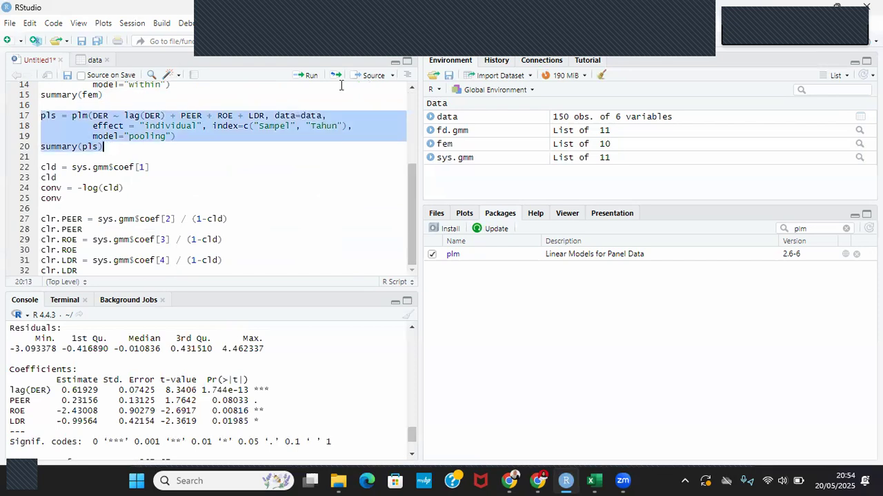
click(310, 77)
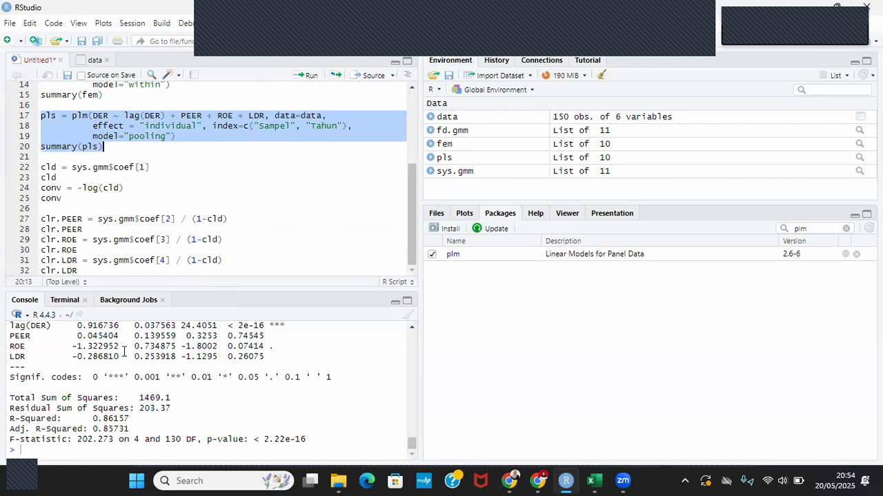
scroll(124, 352, up, 2)
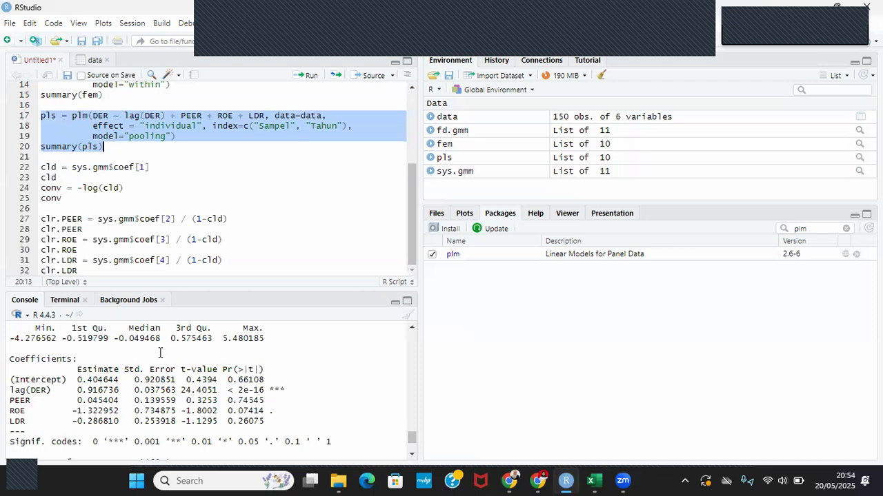
- Run lines 22 to 25 to compute and print cld from sys.gmm$coef[1] and conv as -log(cld)
click(202, 179)
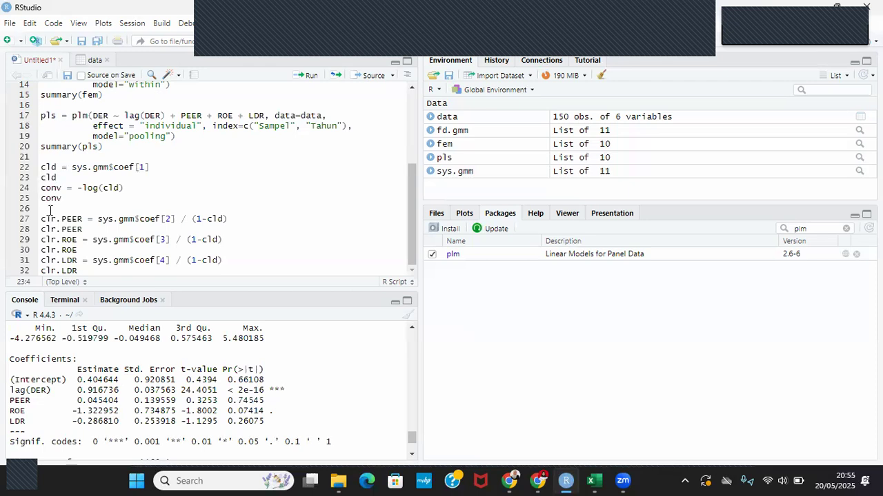
click(41, 167)
shift+click(63, 198)
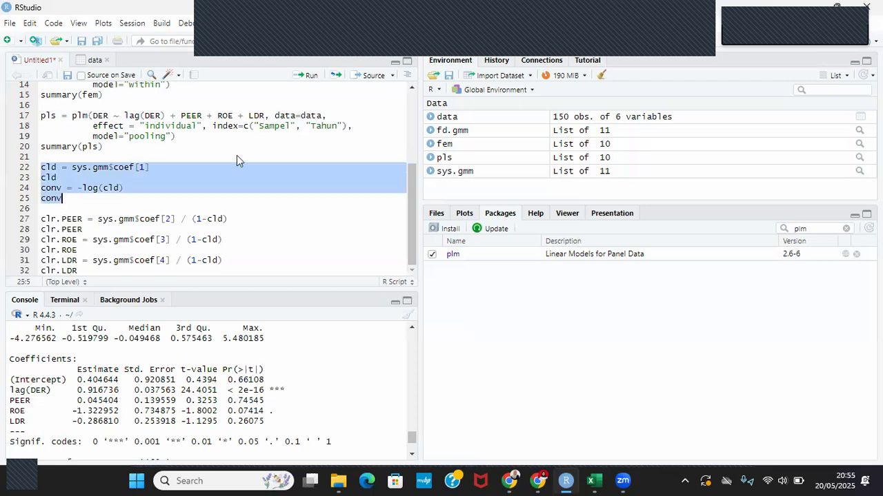
click(298, 78)
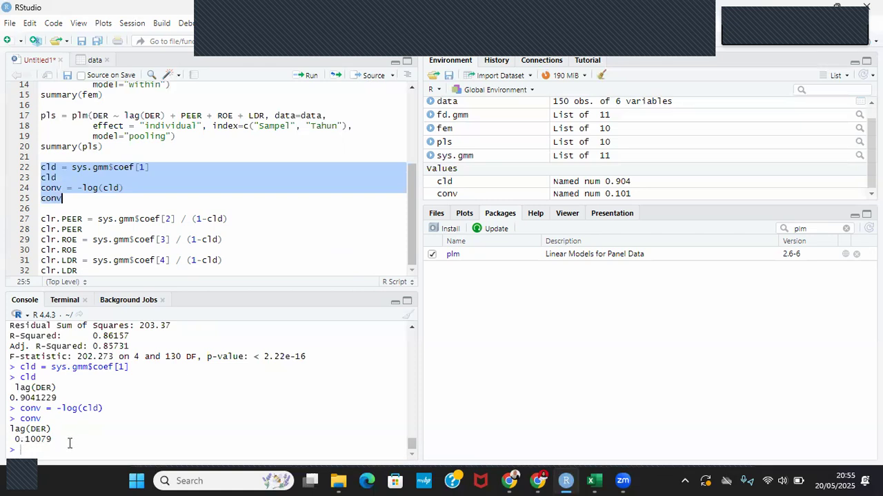
- Rerun the sys.gmm model and its summary (lines 7 to 10) to bring its estimates back up in the console
click(128, 226)
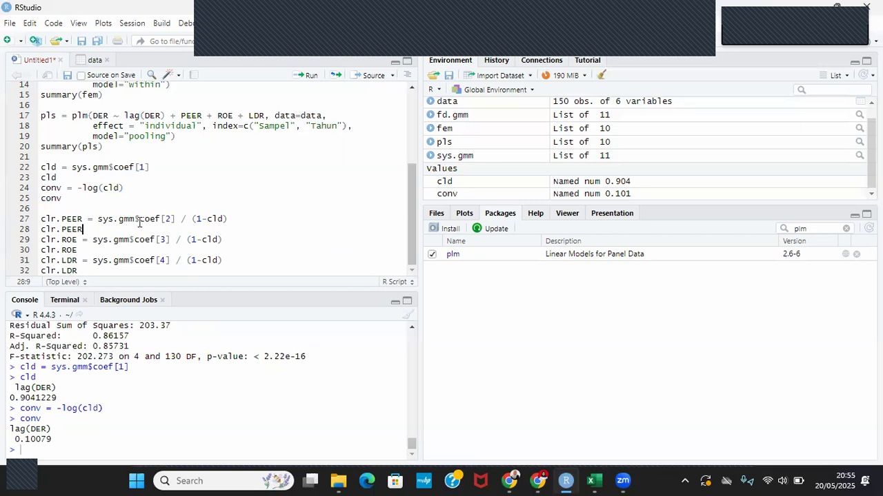
scroll(175, 197, up, 5)
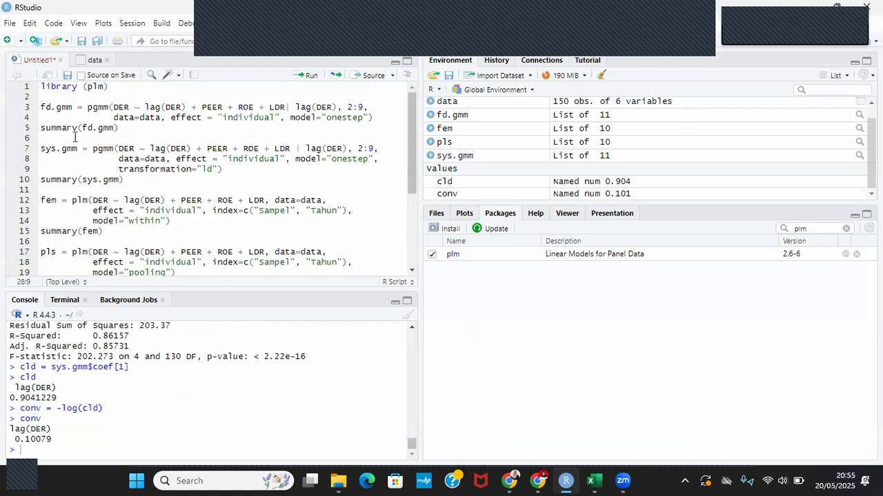
click(39, 150)
shift+click(132, 178)
click(299, 74)
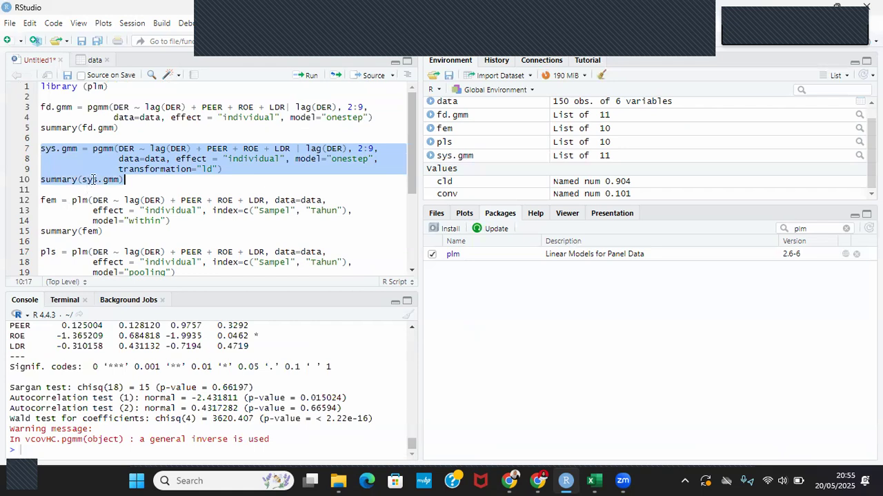
- Run lines 27 to 32 to compute and print the long-run coefficients clr.PEER, clr.ROE and clr.LDR
scroll(86, 216, down, 4)
click(42, 218)
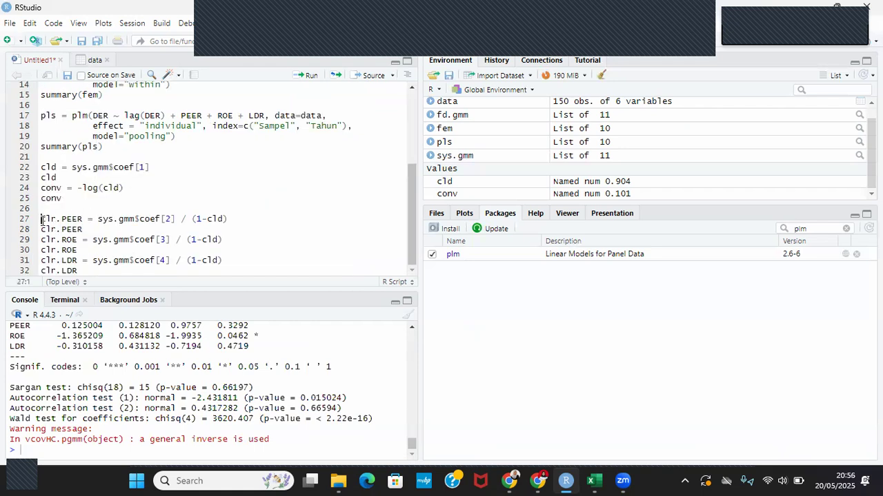
shift+click(85, 271)
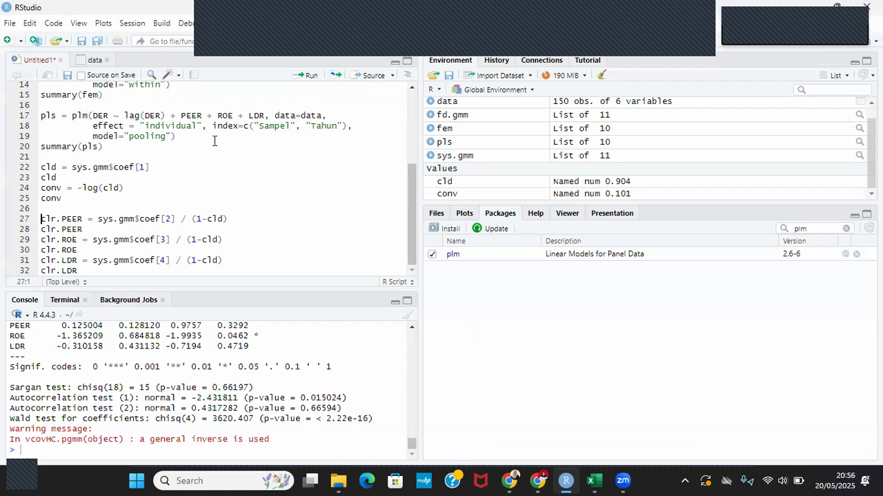
click(310, 77)
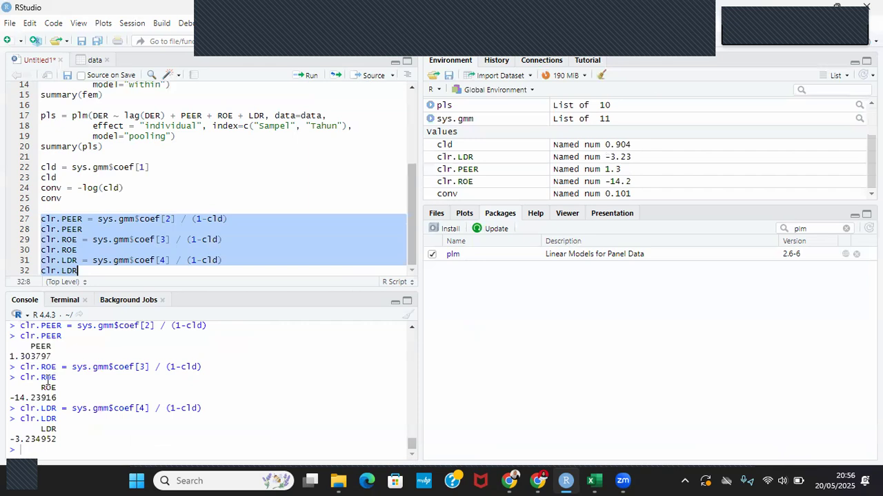
- Compare the long-run PEER, ROE and LDR coefficients with the short-run estimates in the sys.gmm summary
scroll(47, 377, up, 2)
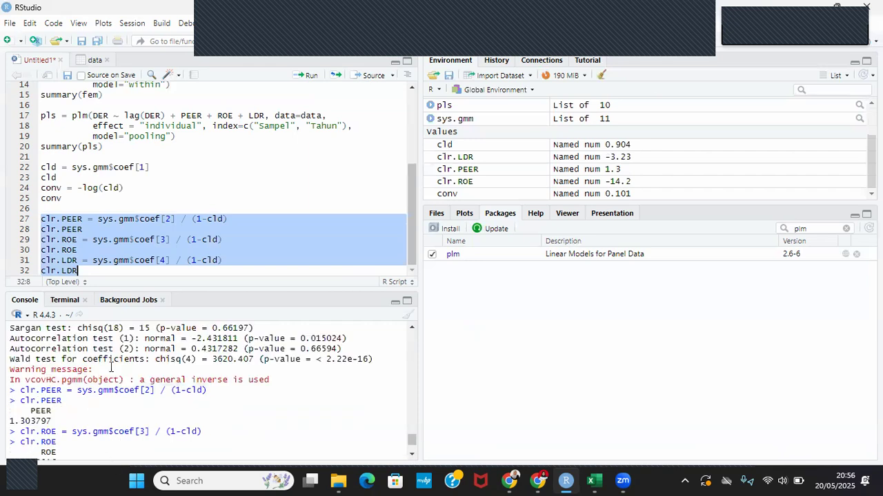
scroll(109, 370, up, 2)
scroll(110, 368, up, 4)
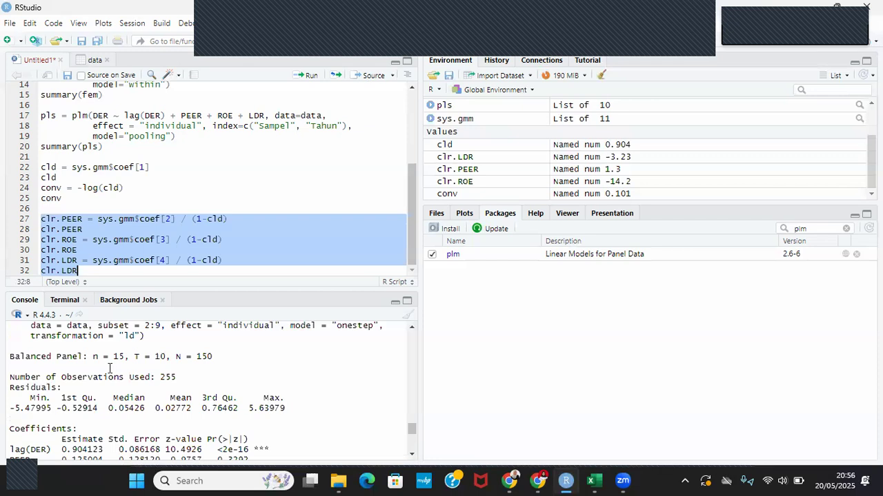
scroll(110, 368, down, 2)
scroll(110, 368, down, 8)
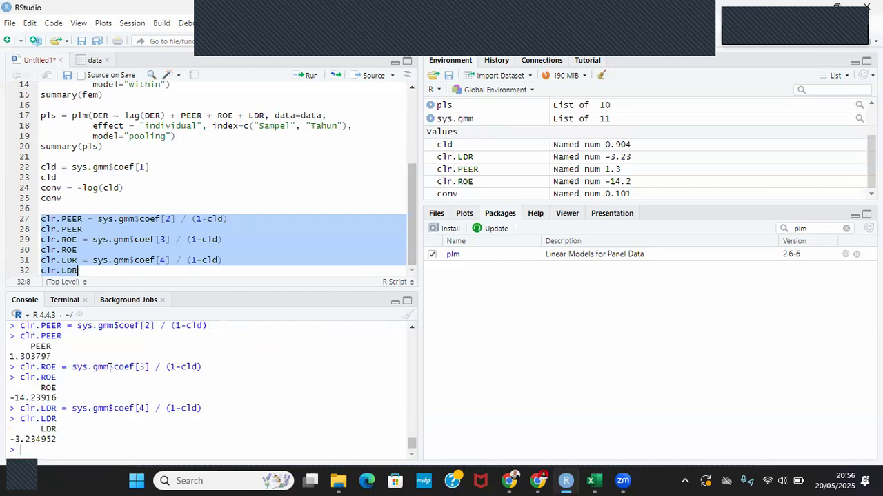
scroll(110, 368, up, 4)
scroll(69, 382, up, 2)
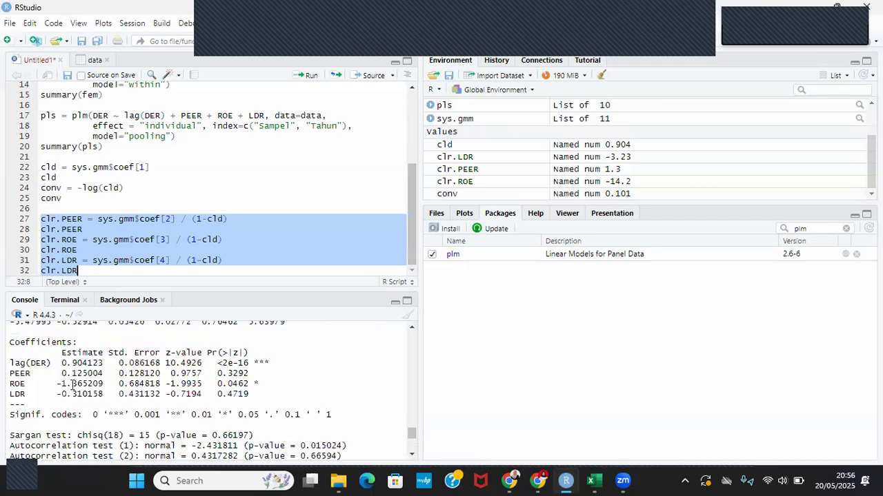
scroll(77, 369, down, 6)
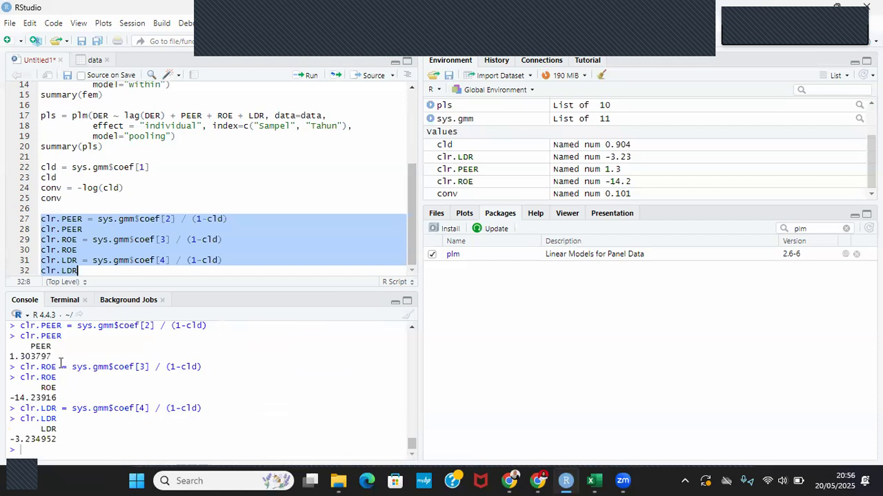